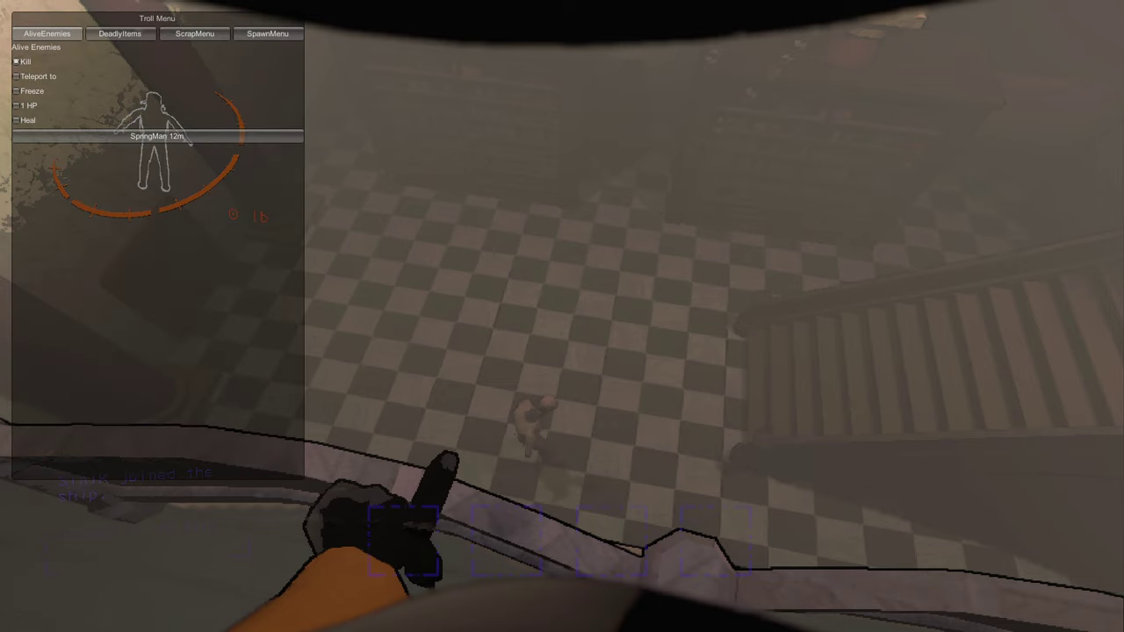
# Hide the Troll Menu overlay and open the door onto the Coil-Head's dark room
pyautogui.press('Insert')
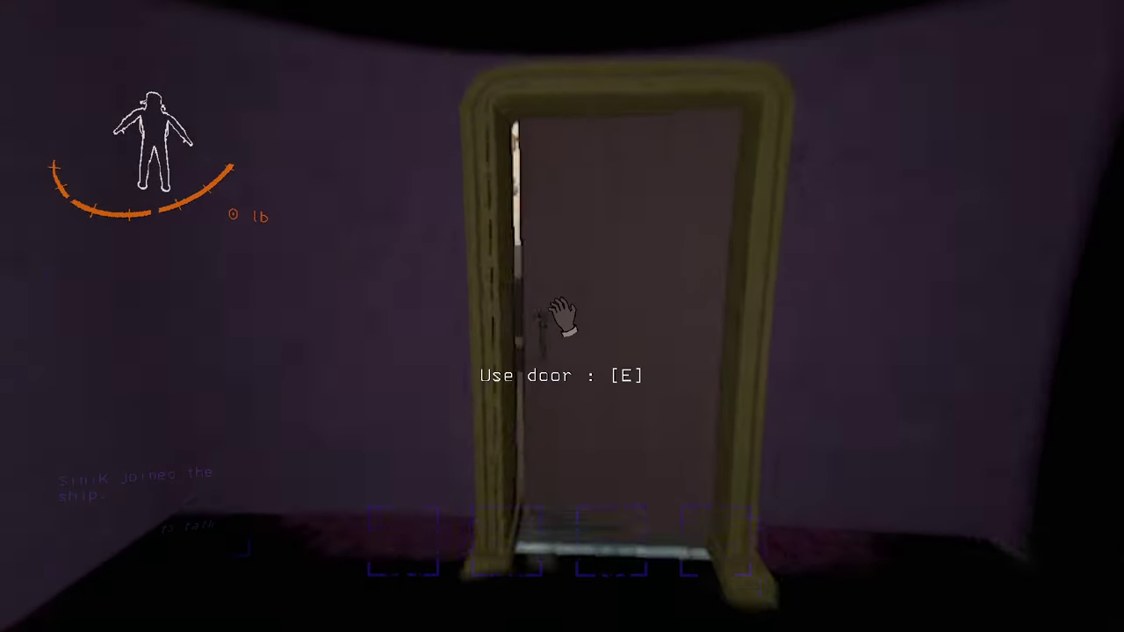
pyautogui.press('e')
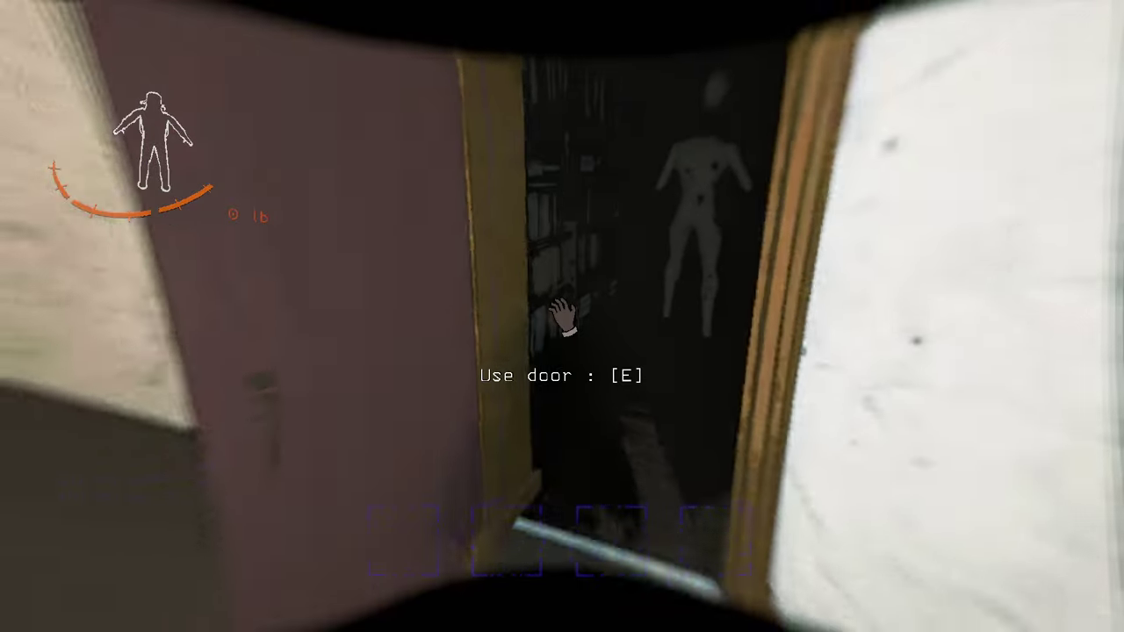
pyautogui.press('e')
pyautogui.press('e')
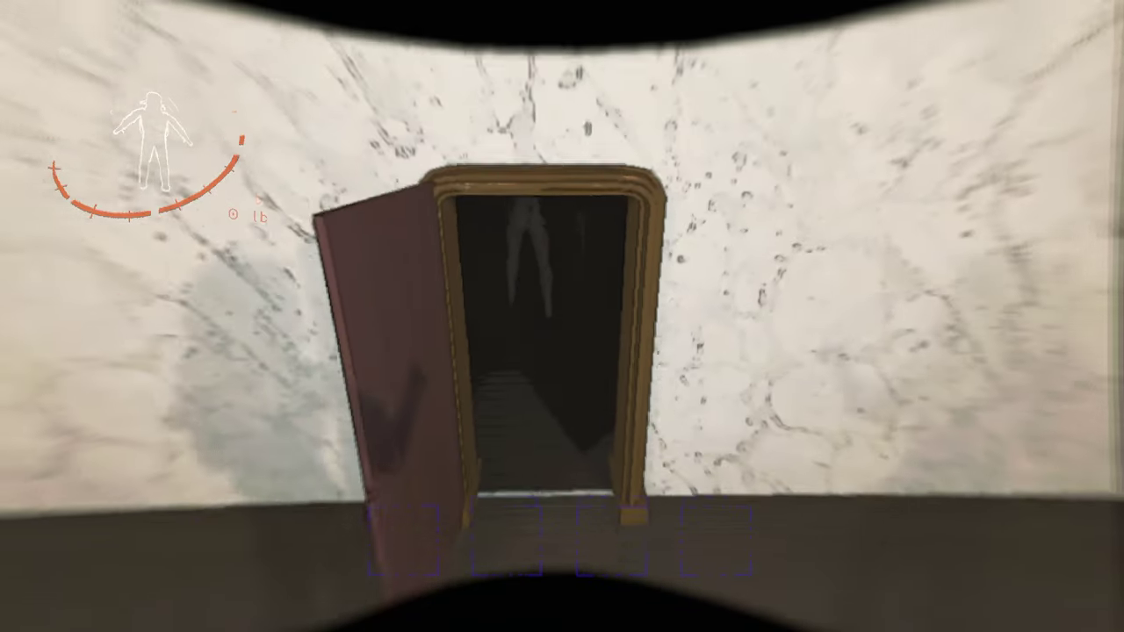
# Walk through the doorway to the Coil-Head and scan it for creature data
pyautogui.press('w')
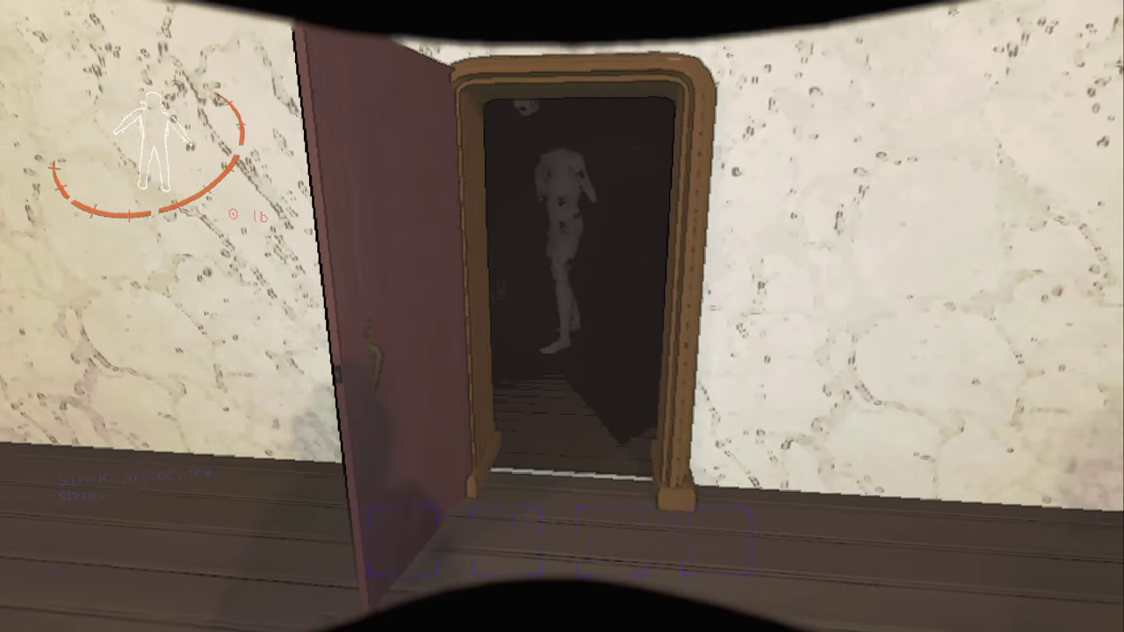
pyautogui.press('w')
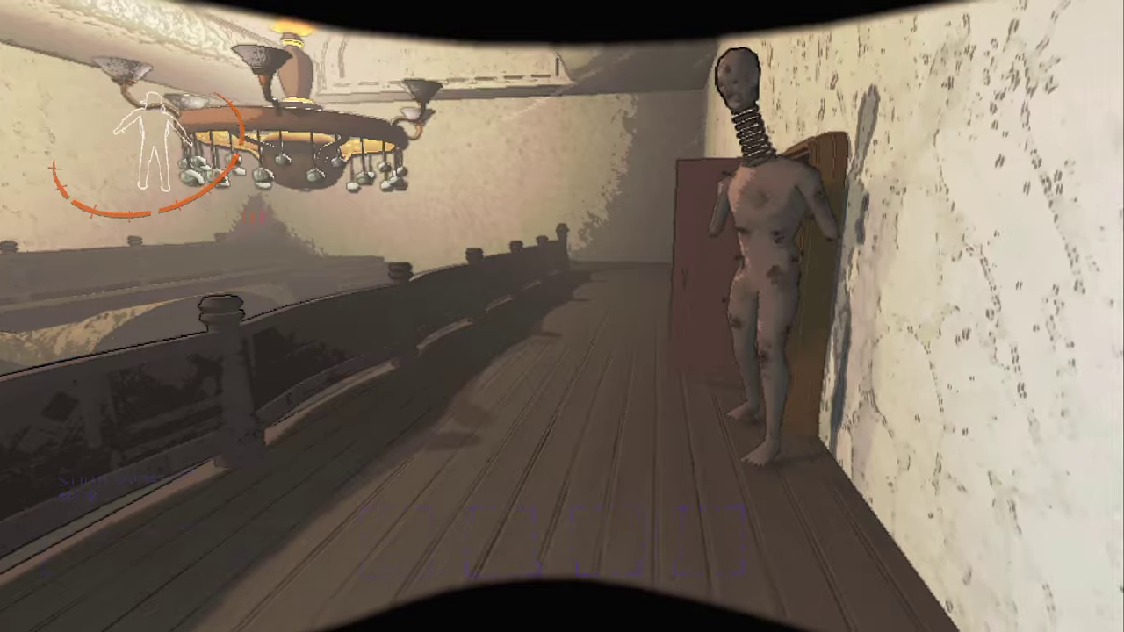
pyautogui.press('w')
pyautogui.rightClick(562, 316)
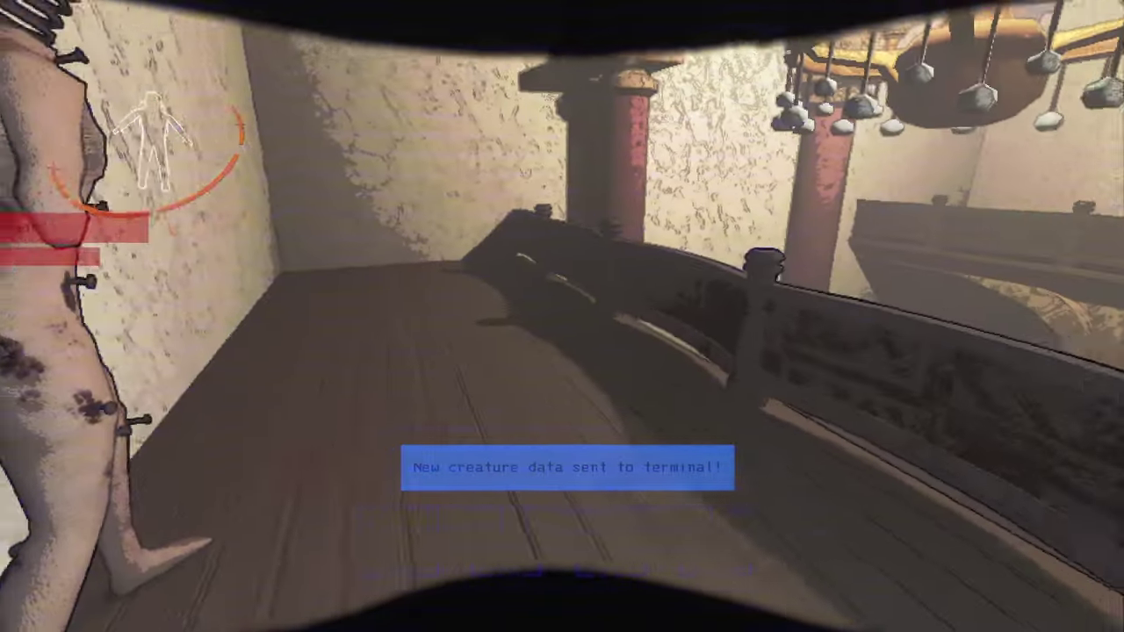
# Back away into the purple room, shut the door on the Coil-Head, and turn away
pyautogui.press('s')
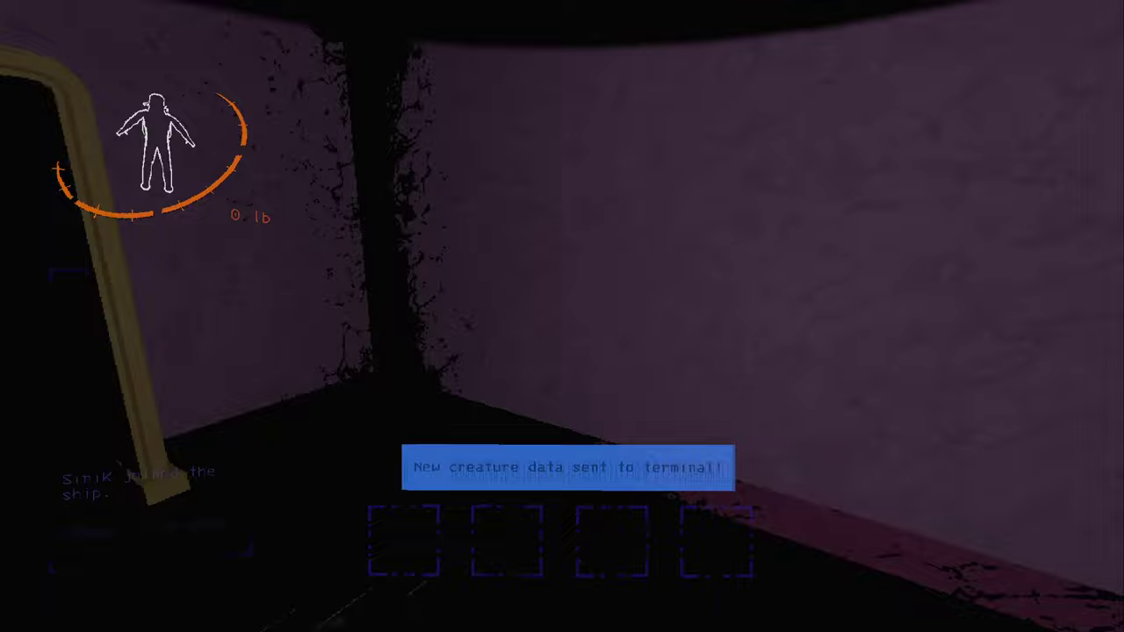
pyautogui.press('s')
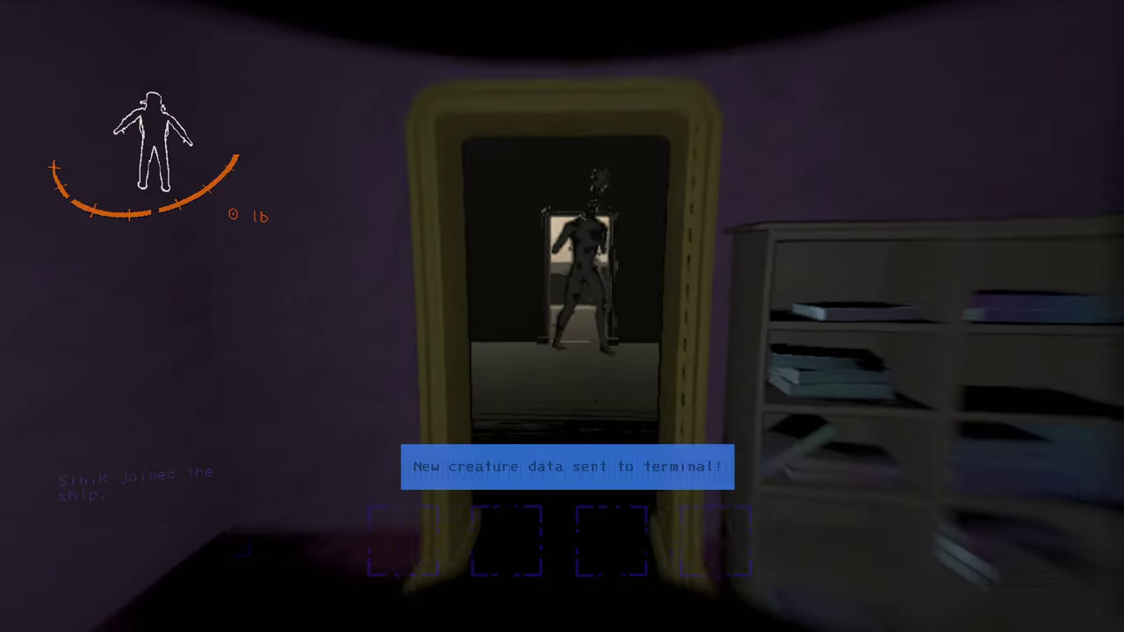
pyautogui.press('e')
pyautogui.press('w')
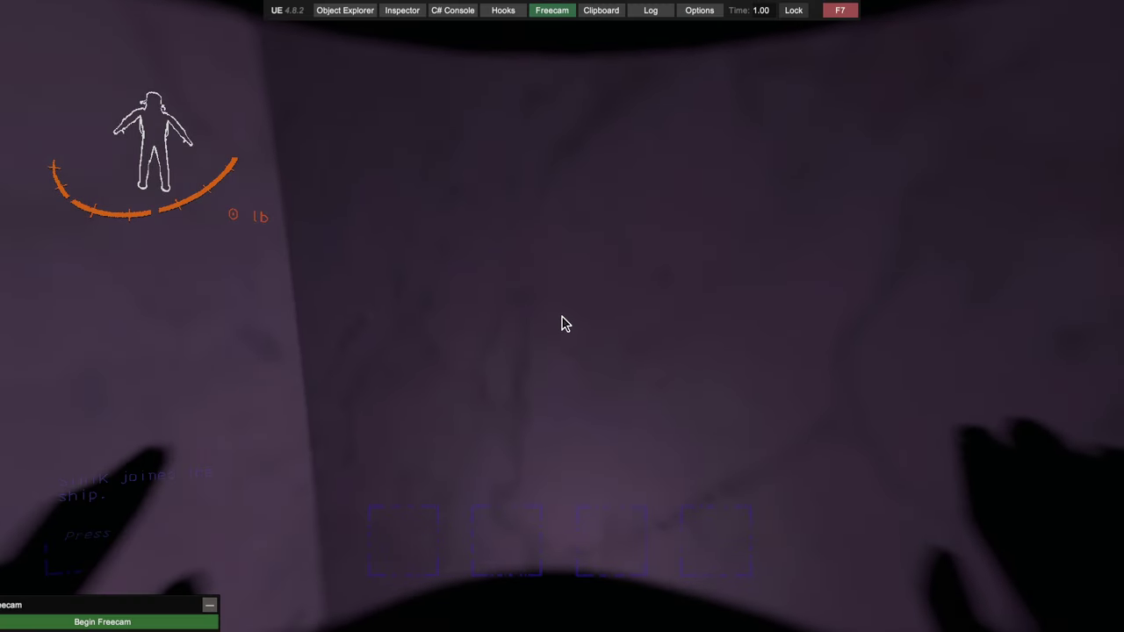
# Check the Coil-Head from a free camera over the staircase, then resume first-person view
pyautogui.click(161, 621)
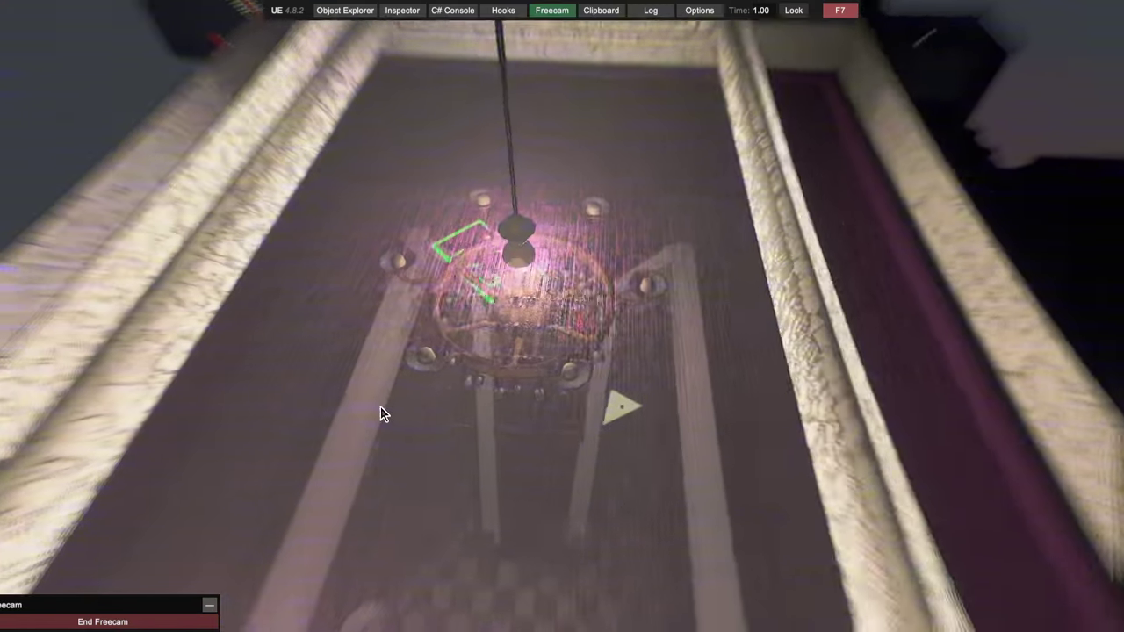
pyautogui.press('w')
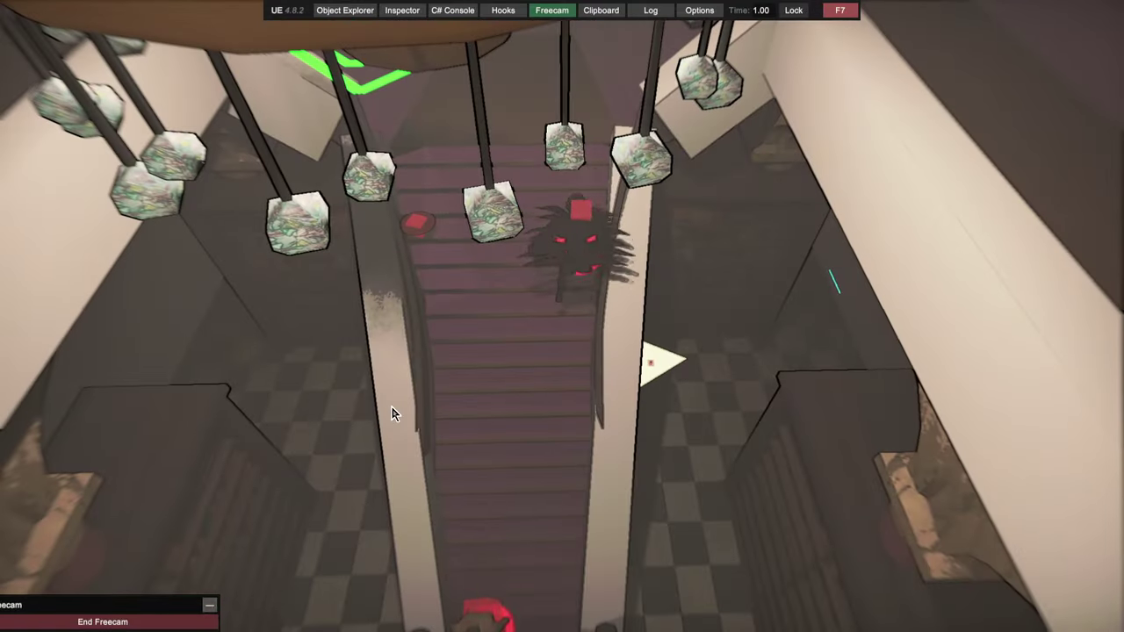
pyautogui.click(141, 623)
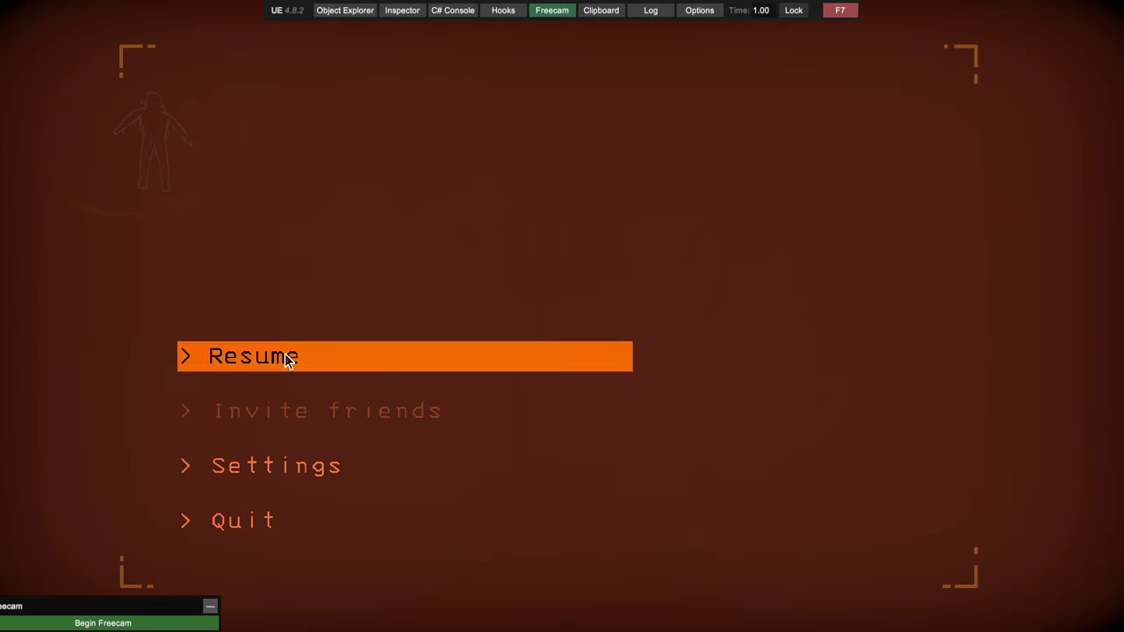
pyautogui.click(289, 357)
# Kill the MaskedPlayerEnemy from the Troll Menu enemy list
pyautogui.press('s')
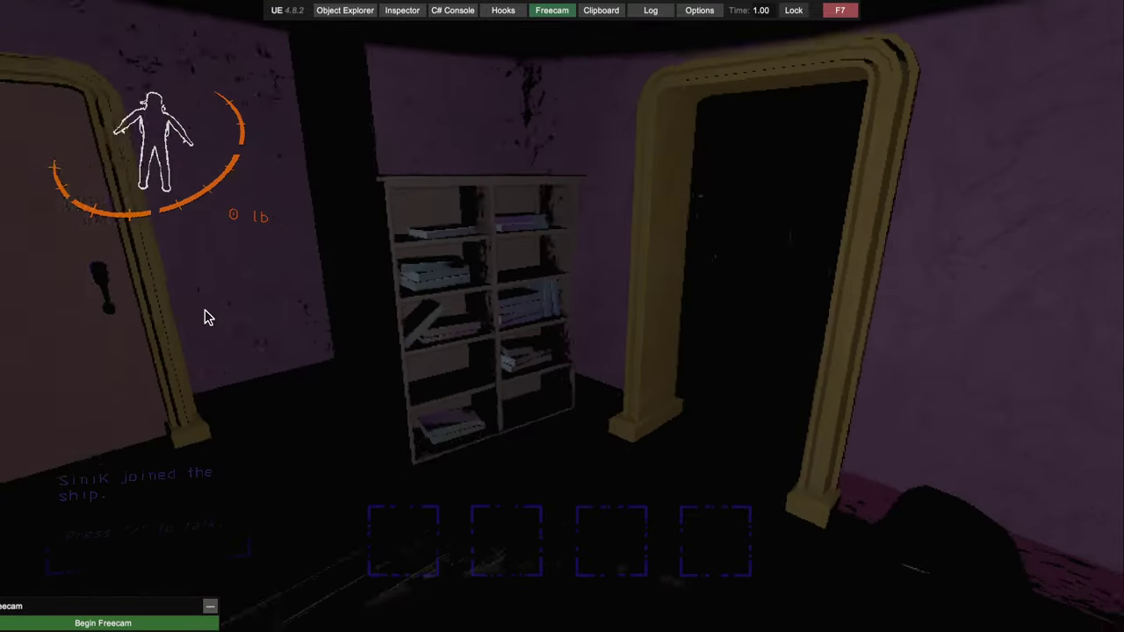
pyautogui.press('Escape')
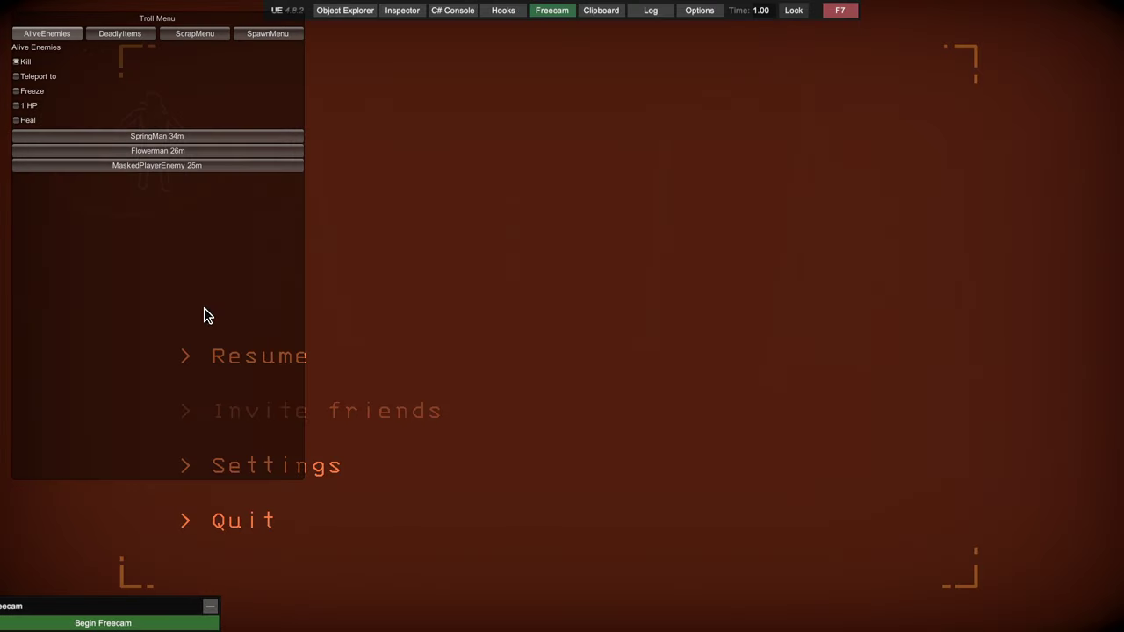
pyautogui.click(159, 153)
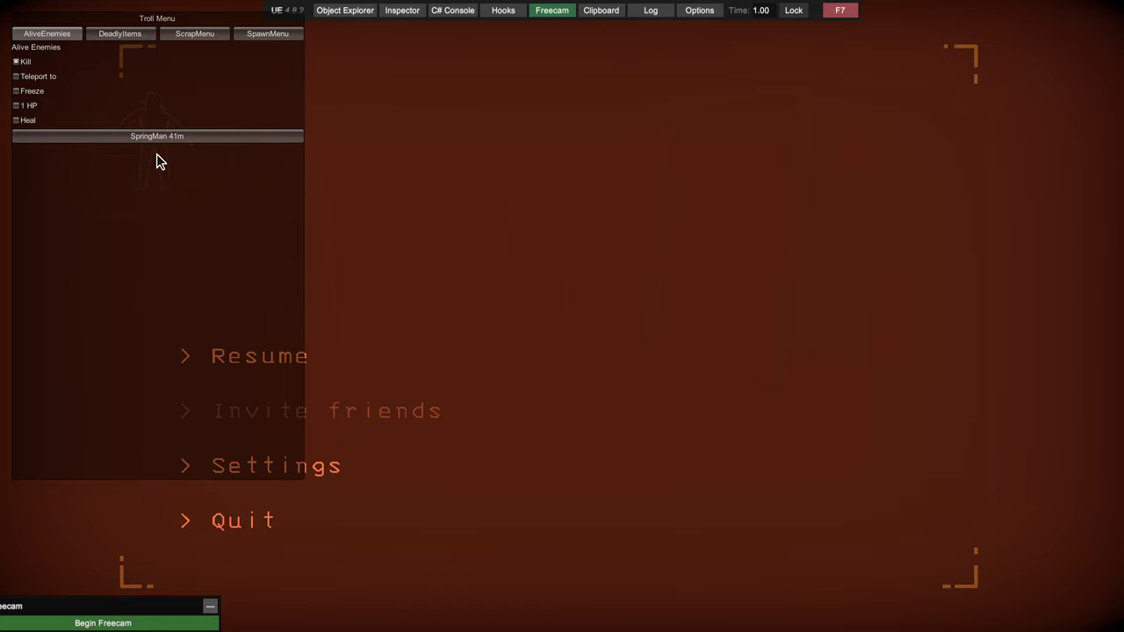
pyautogui.press('Escape')
pyautogui.press('w')
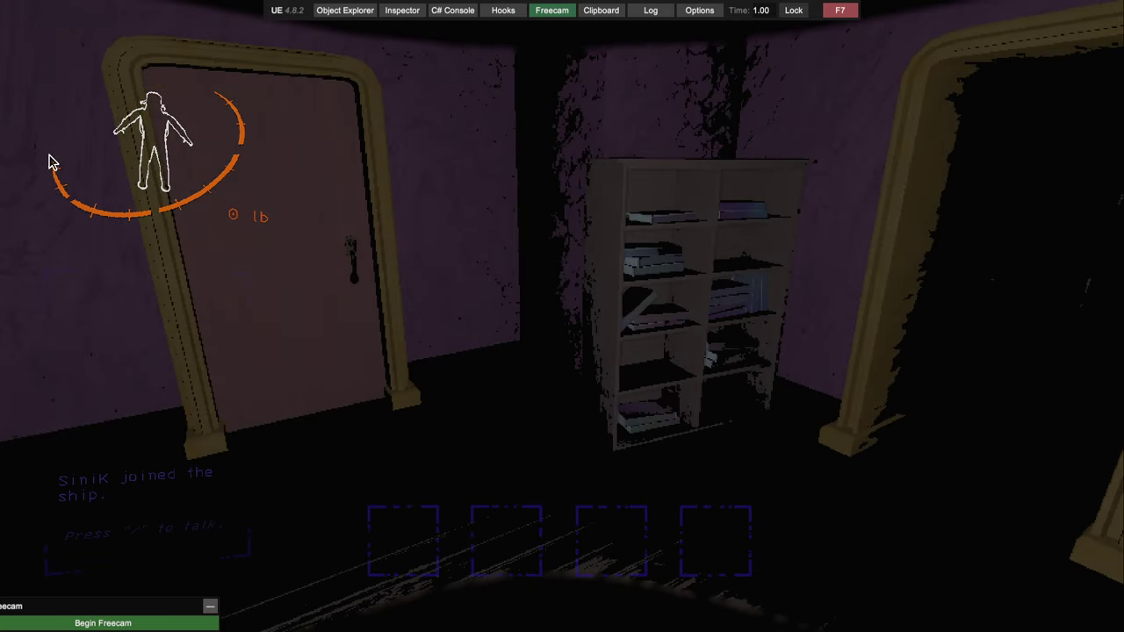
pyautogui.press('Escape')
# Spot the Coil-Head from the free camera, return to first person, and hide UnityExplorer
pyautogui.click(23, 623)
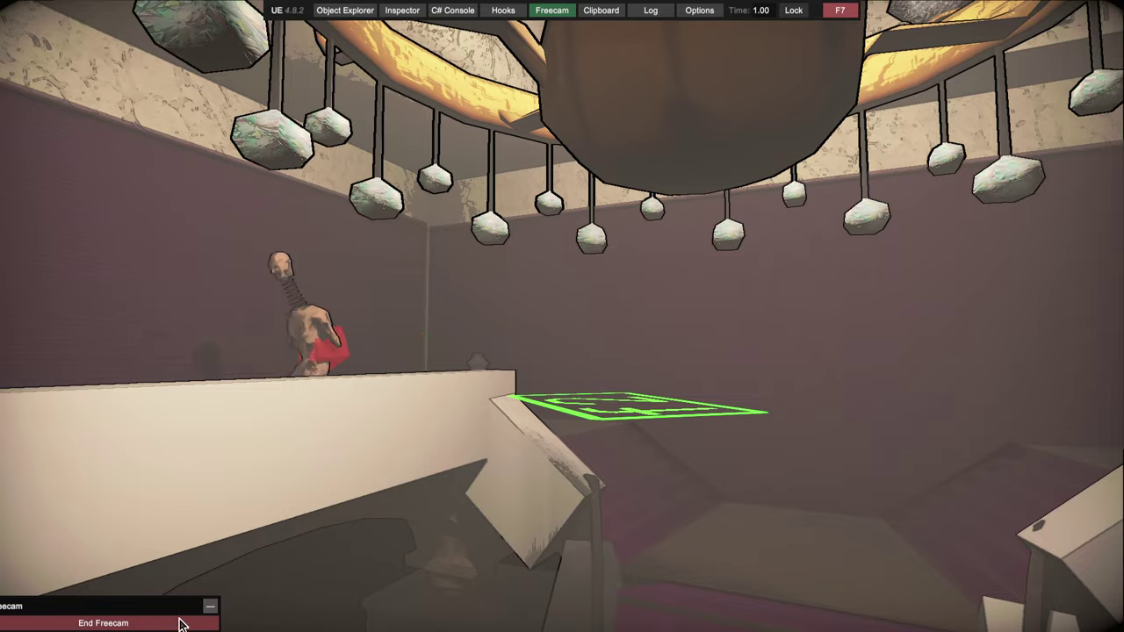
pyautogui.click(175, 623)
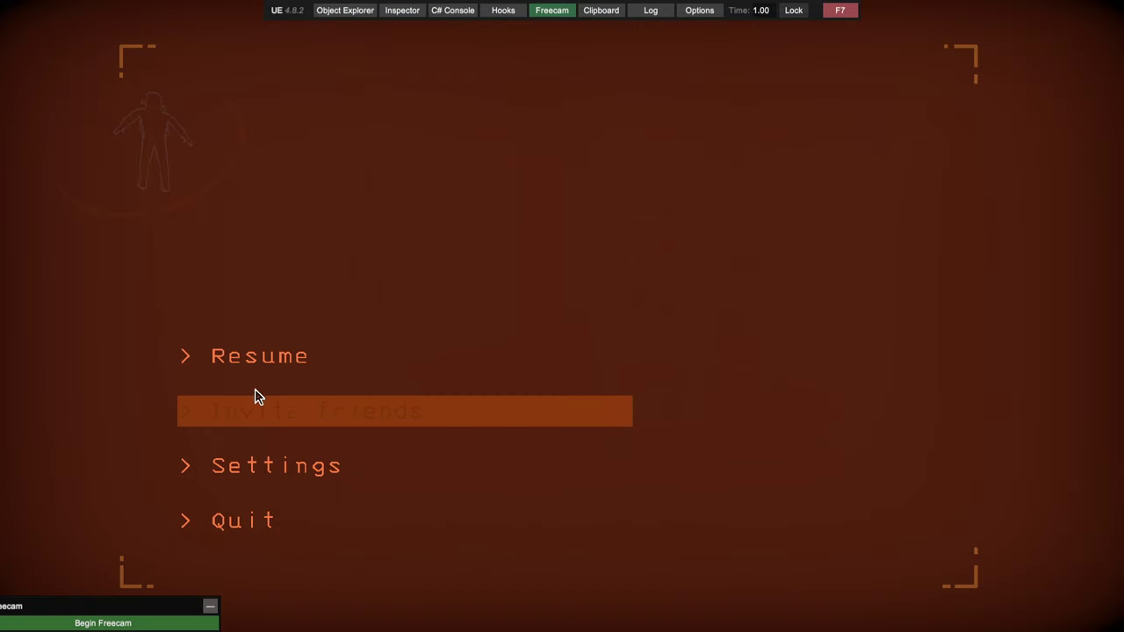
pyautogui.click(255, 355)
pyautogui.press('F7')
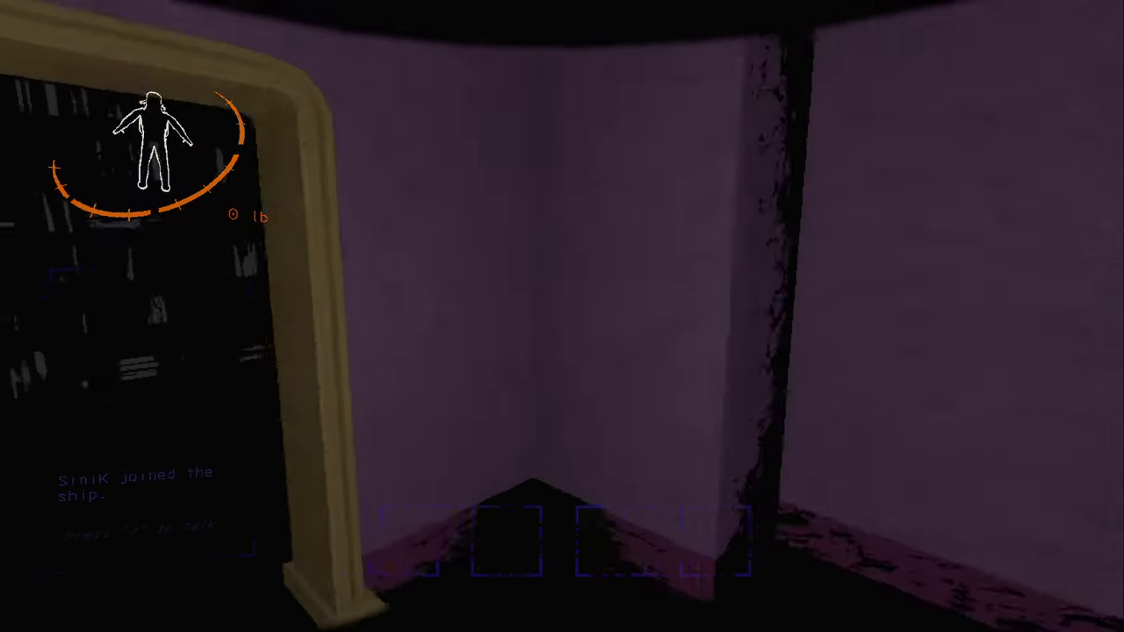
# Walk through the doors onto the wooden balcony facing the Coil-Head
pyautogui.press('w')
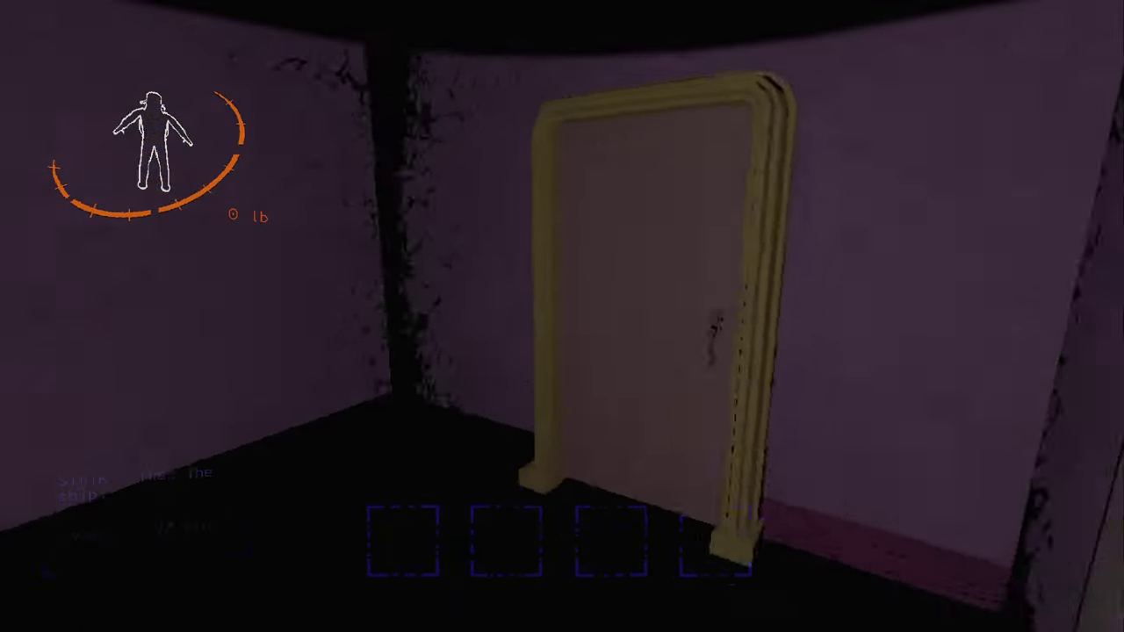
pyautogui.press('w')
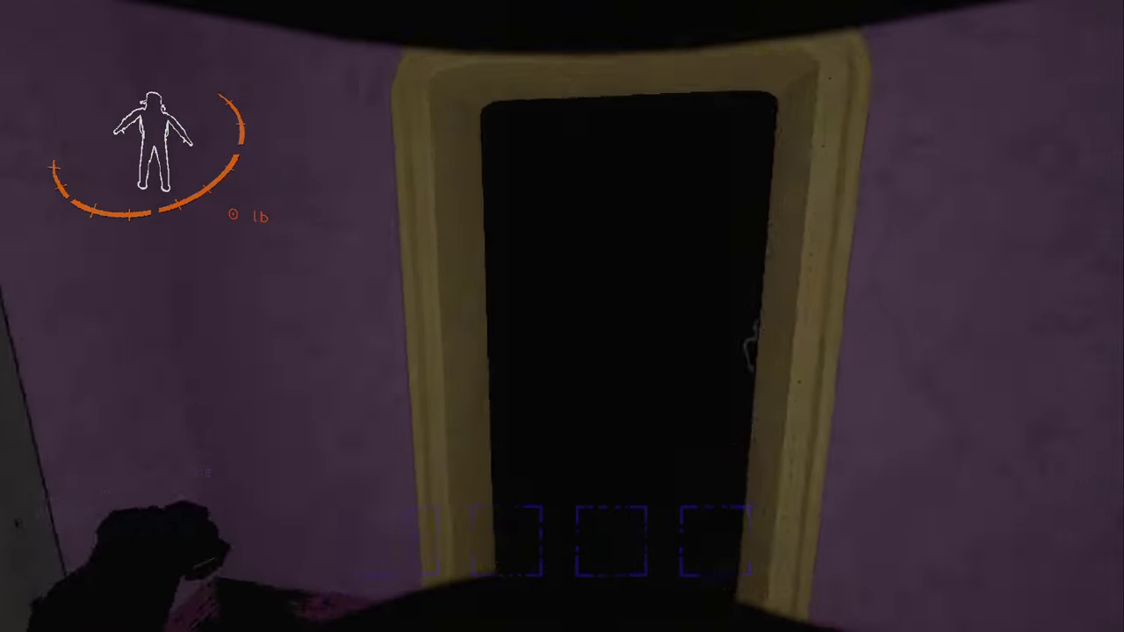
pyautogui.press('w')
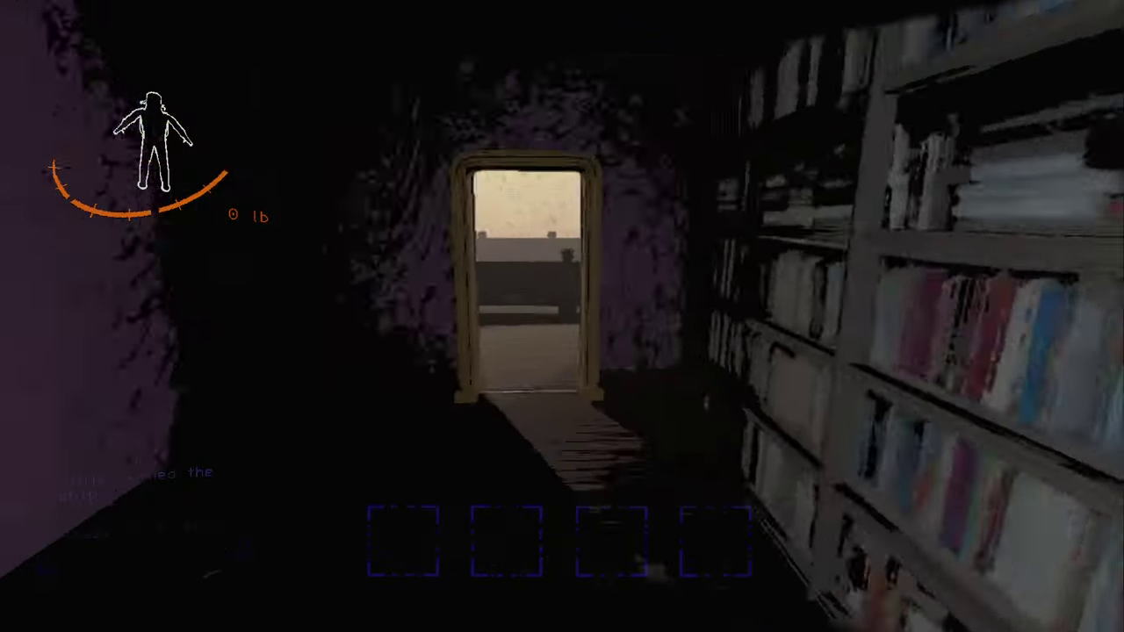
pyautogui.press('e')
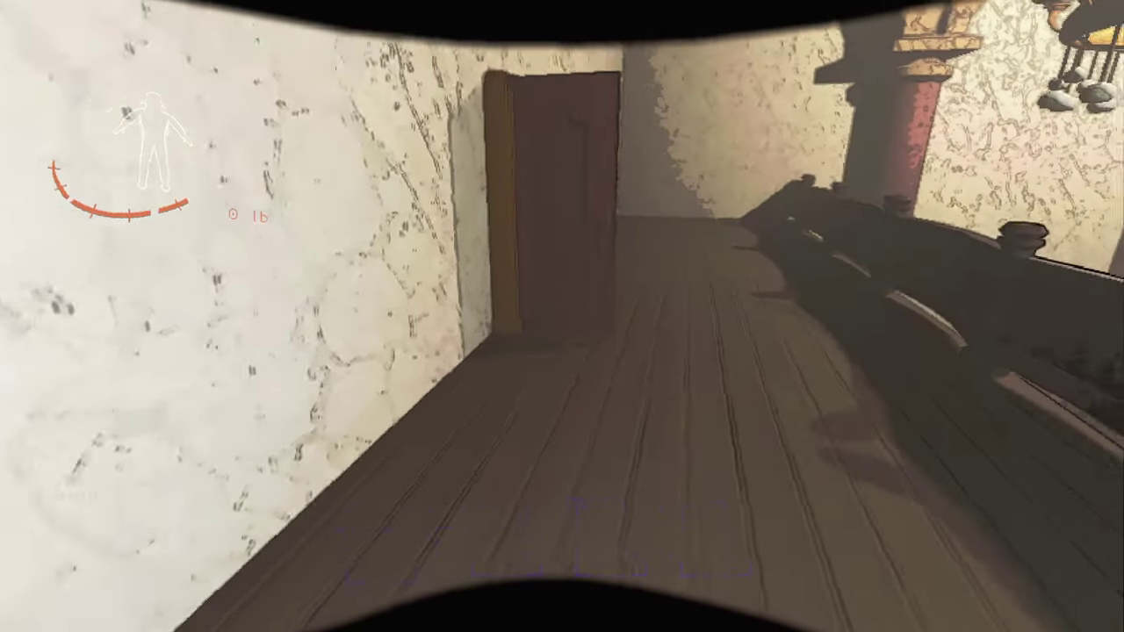
pyautogui.press('w')
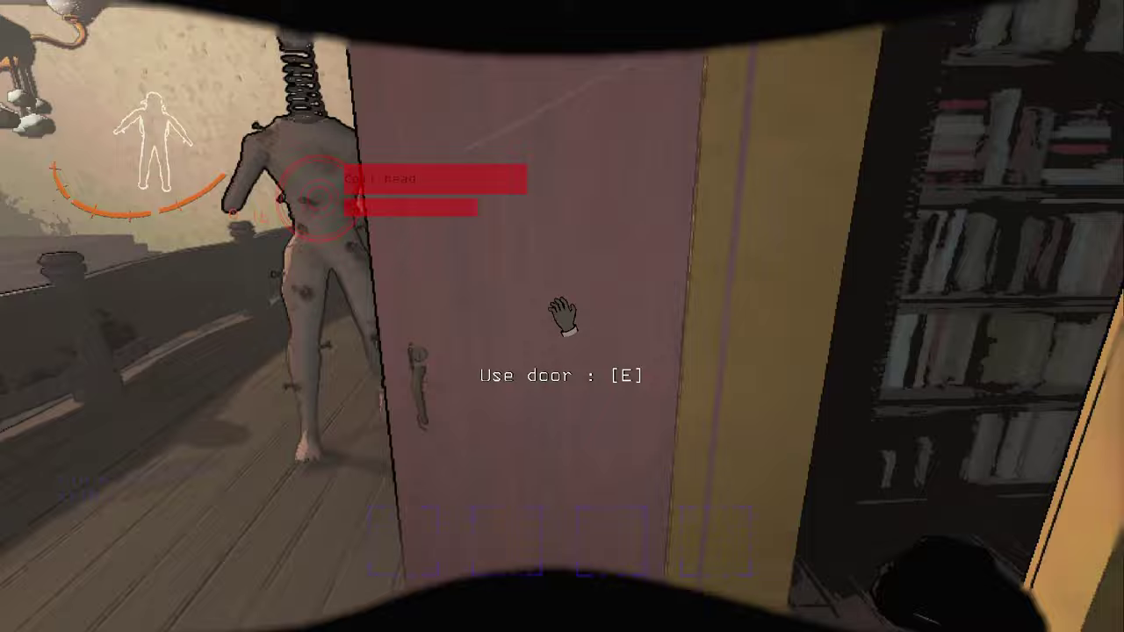
# Duck through the balcony door into the dark bookshelf room, out of the Coil-Head's sight
pyautogui.press('e')
pyautogui.press('w')
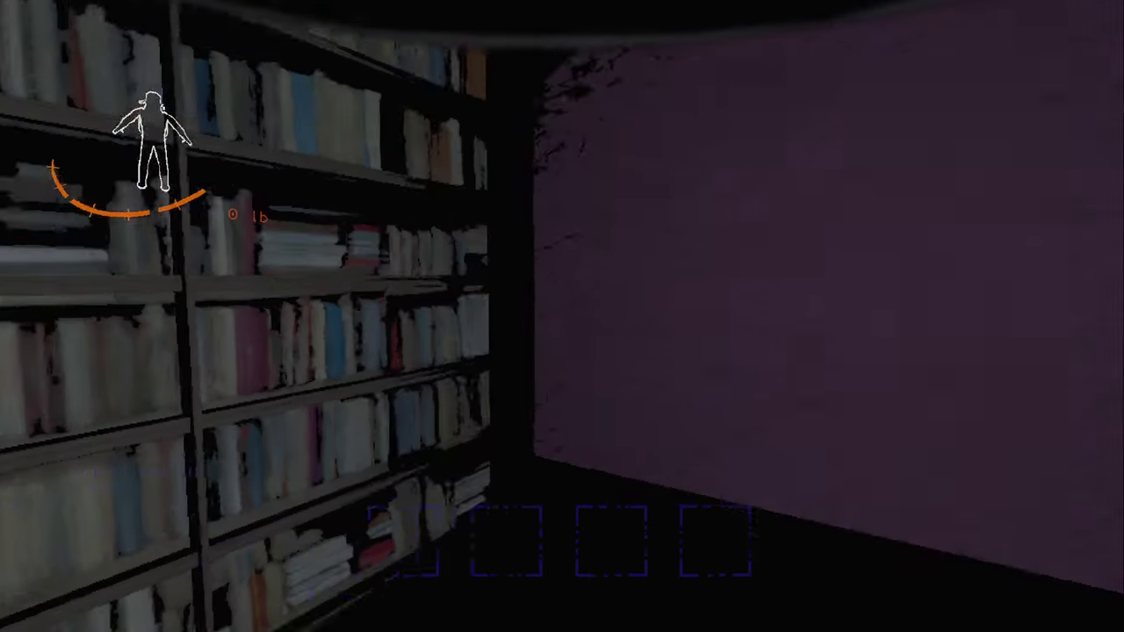
pyautogui.press('w')
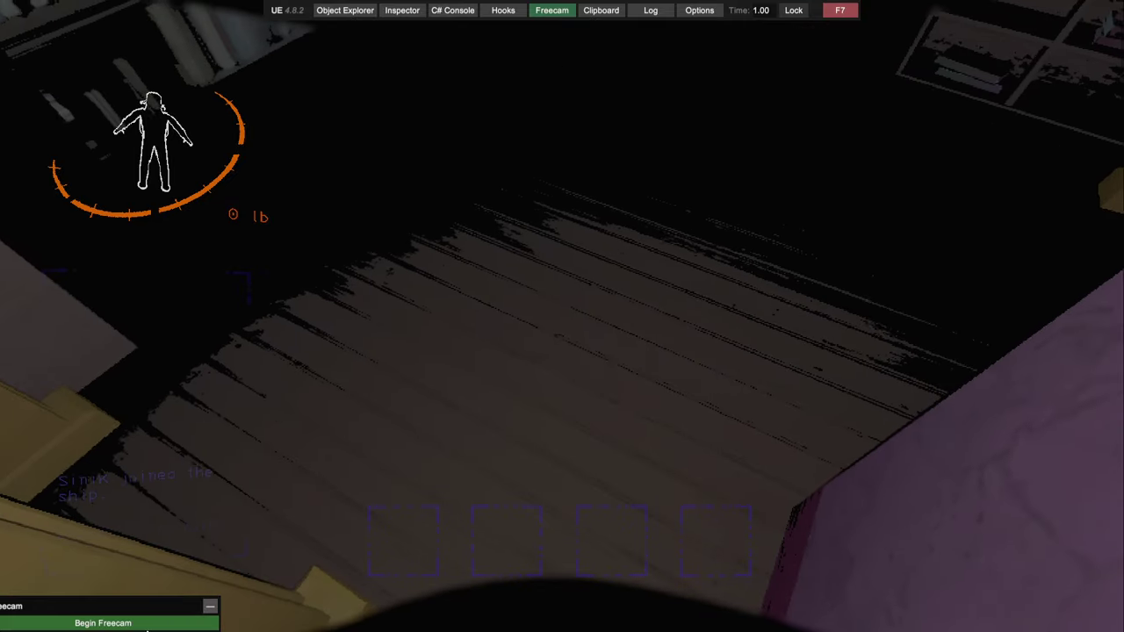
# Fly the free camera past the chandelier to view the patrolling Coil-Head on the stairs
pyautogui.click(181, 620)
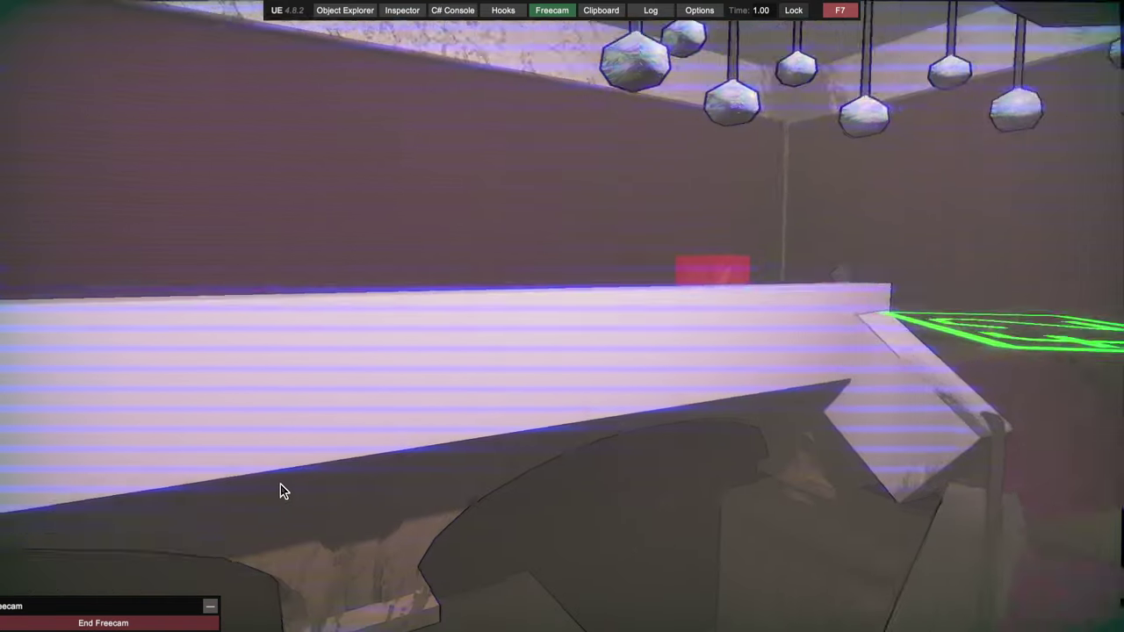
pyautogui.press('w')
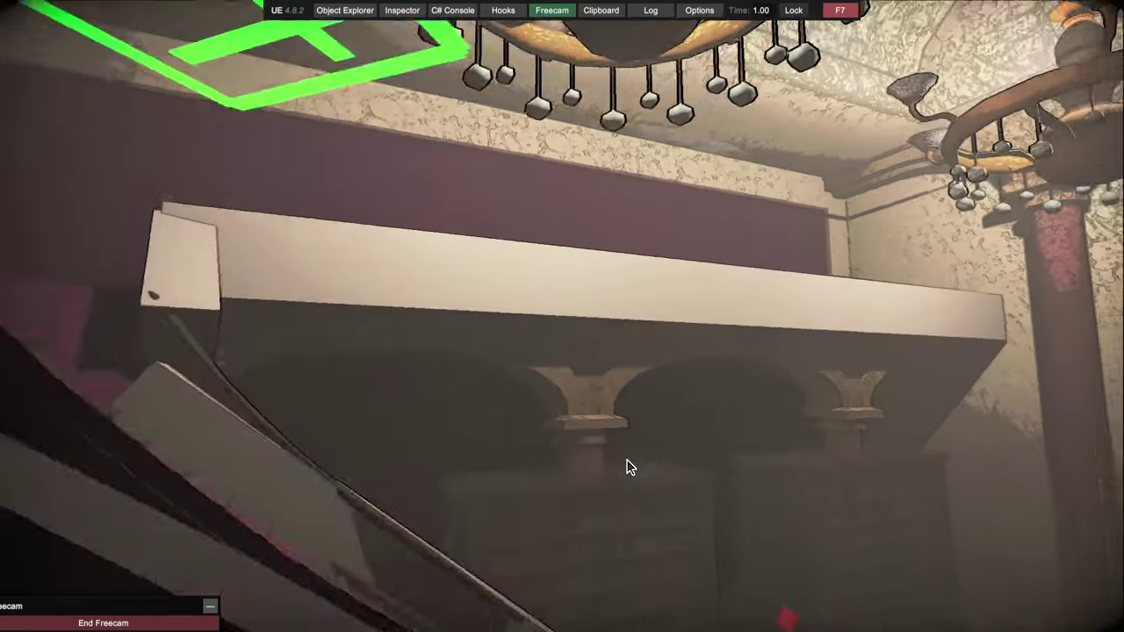
pyautogui.press('w')
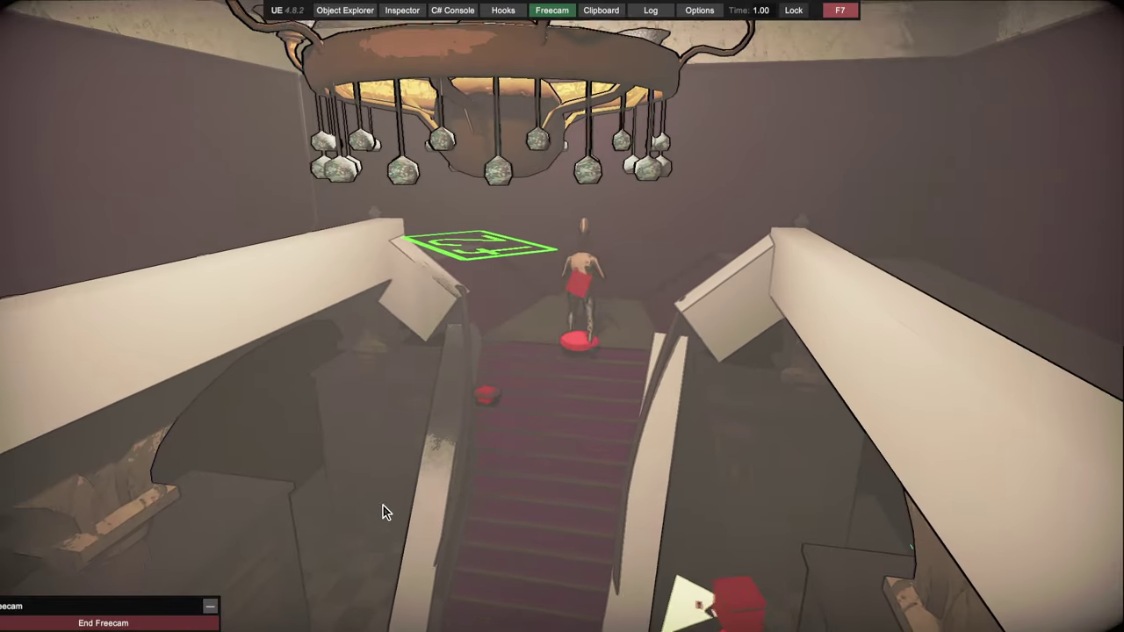
pyautogui.press('w')
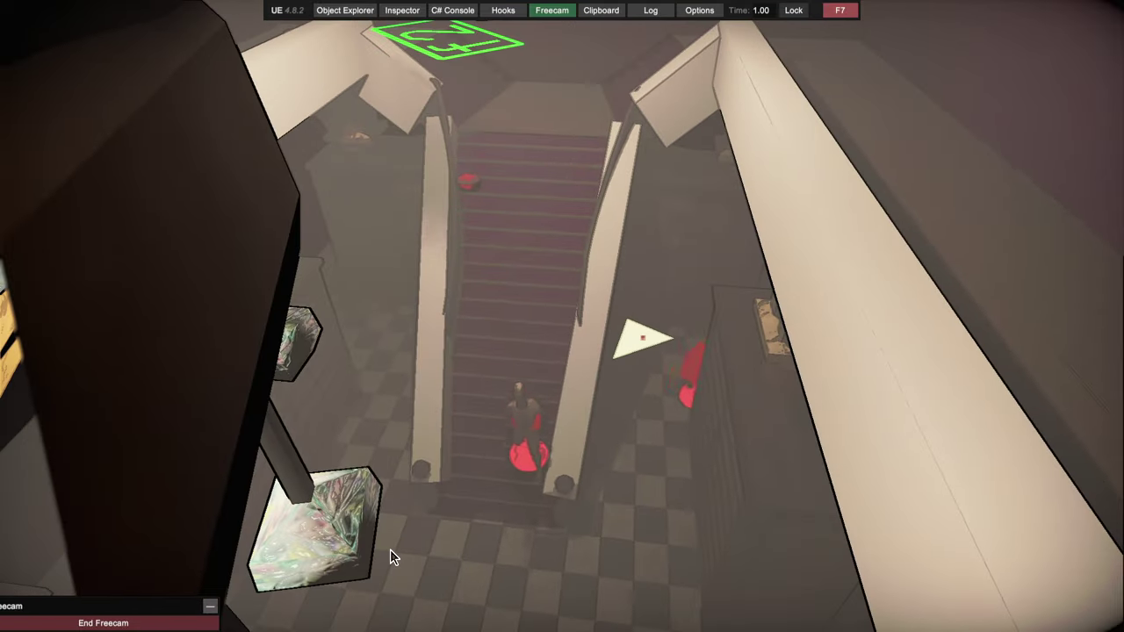